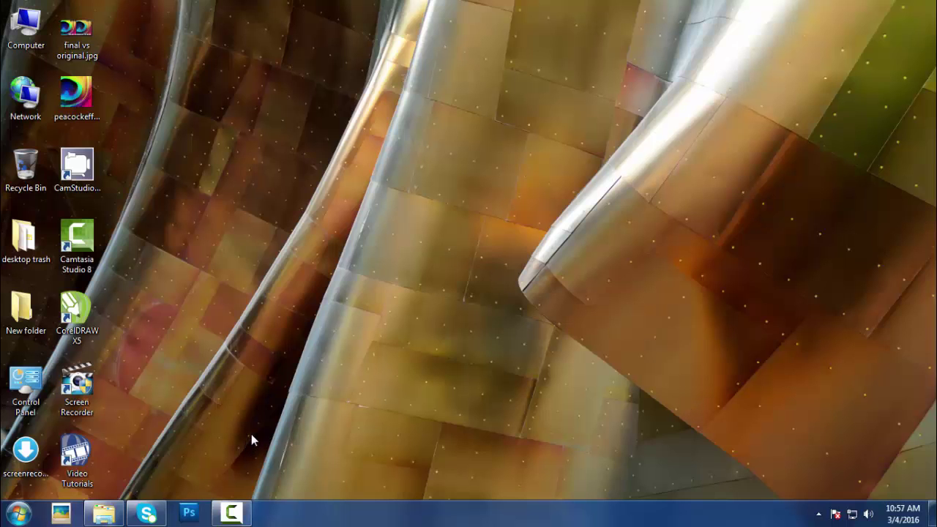
- Launch Photoshop CS5 from its taskbar icon to an empty workspace
click(188, 512)
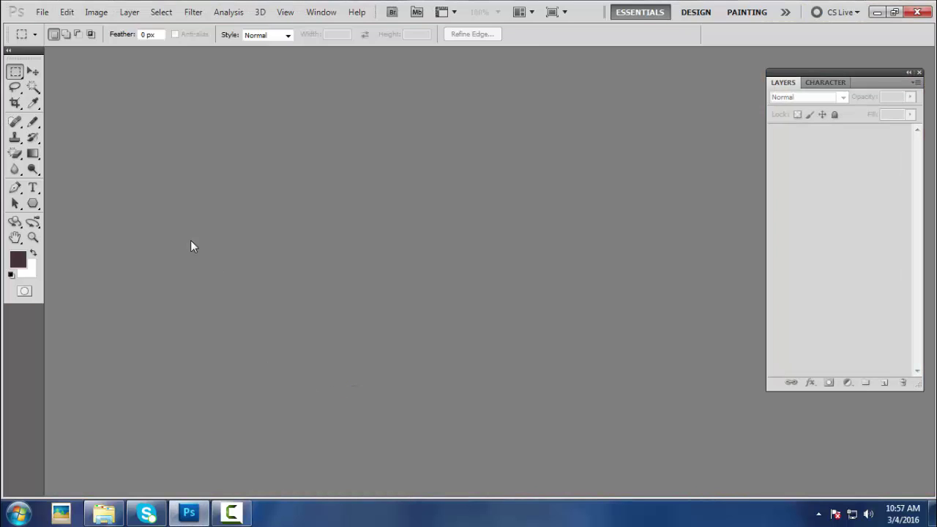
click(42, 12)
click(57, 42)
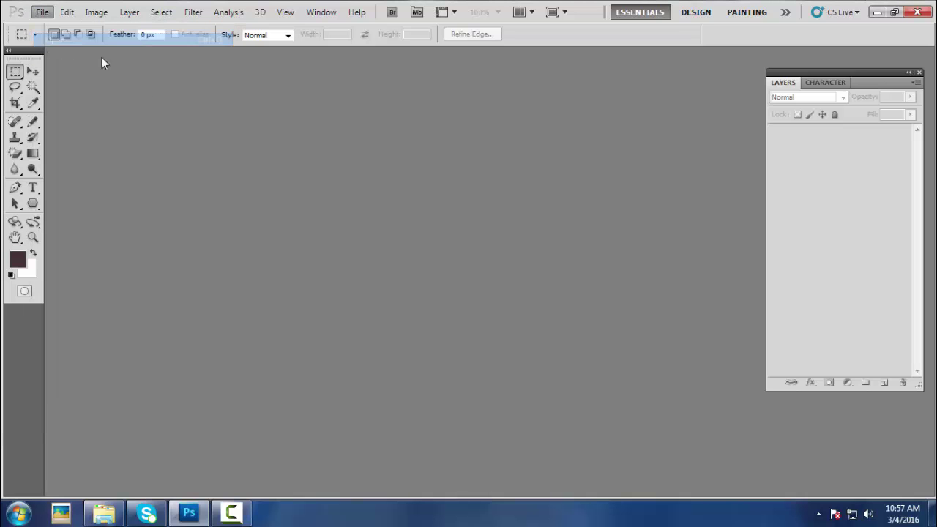
scroll(585, 220, down, 10)
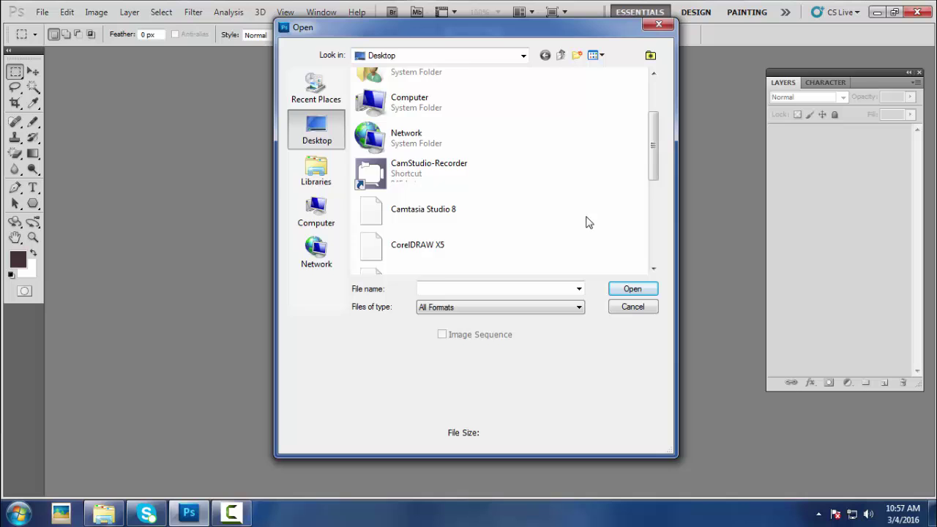
double_click(408, 192)
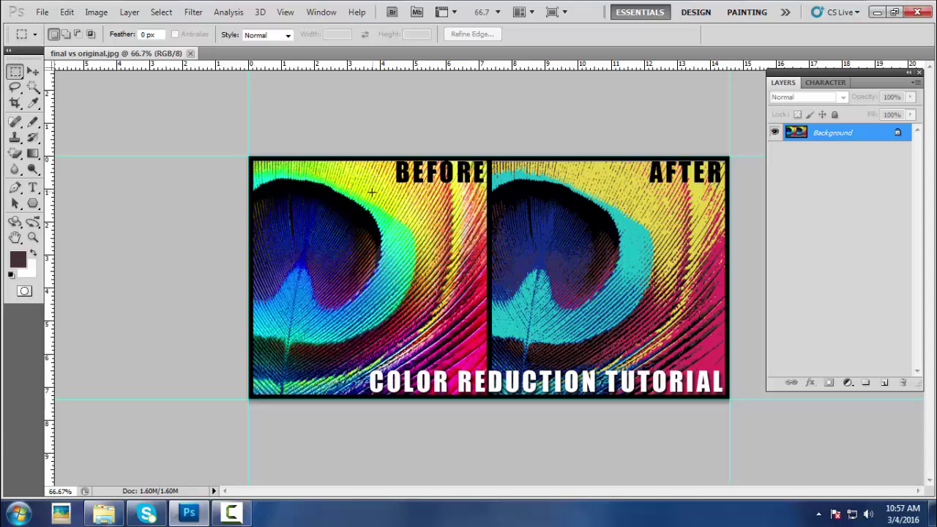
click(32, 71)
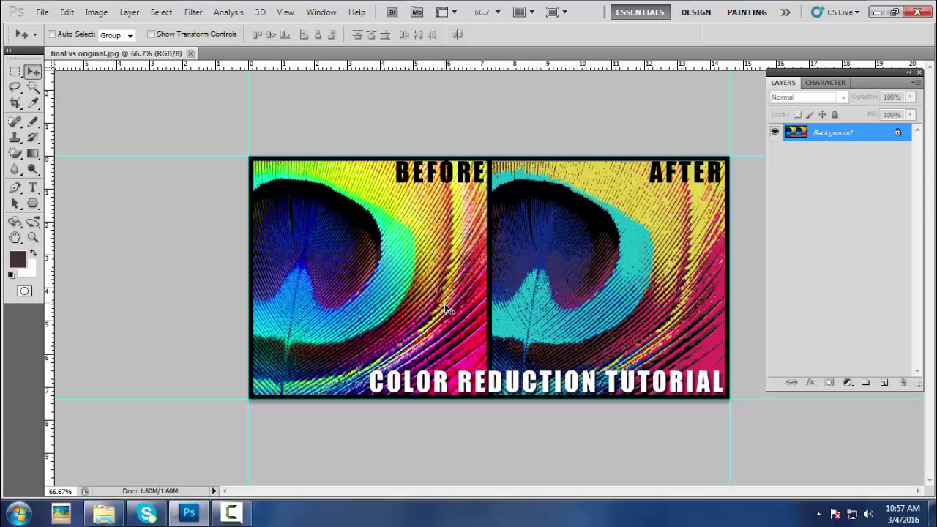
scroll(432, 263, up, 5)
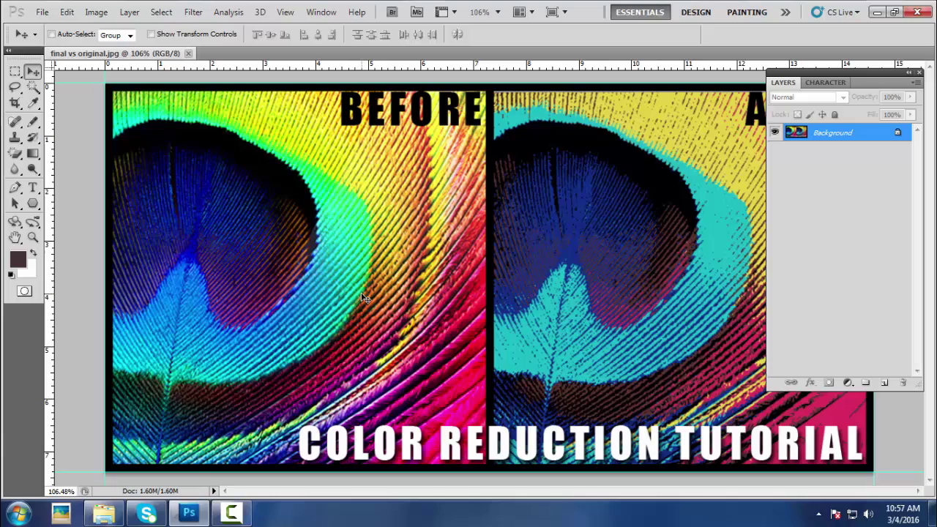
scroll(346, 296, down, 2)
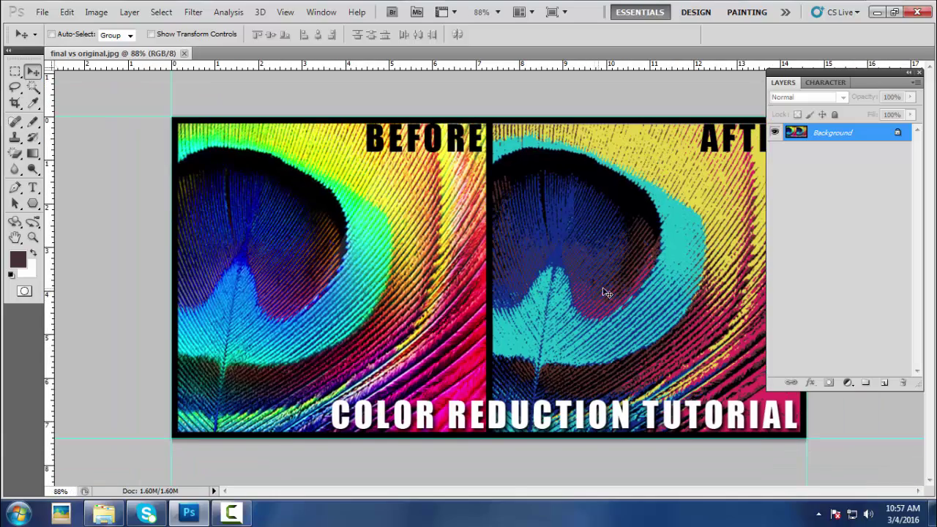
scroll(659, 291, up, 1)
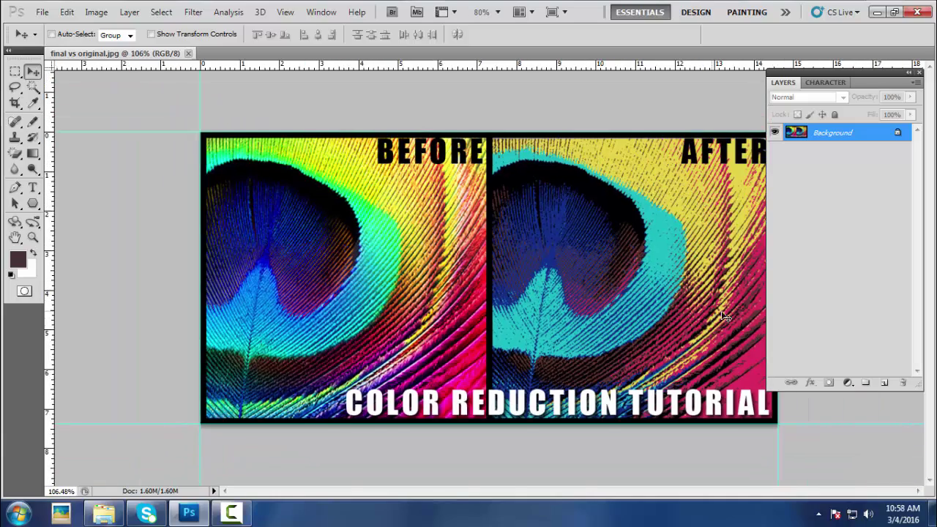
scroll(738, 317, up, 2)
scroll(641, 304, down, 2)
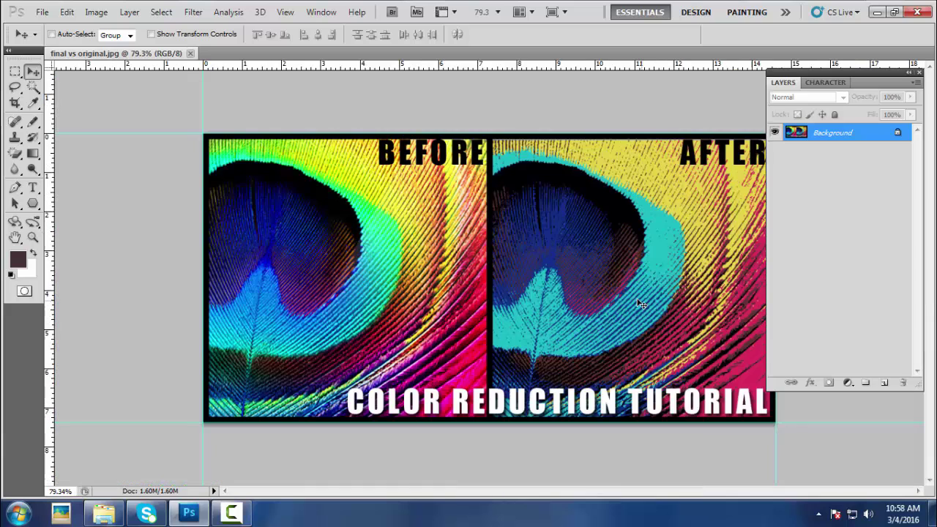
- Close final vs original.jpg and open peacockeffect_ipad.jpg from the Desktop
click(189, 53)
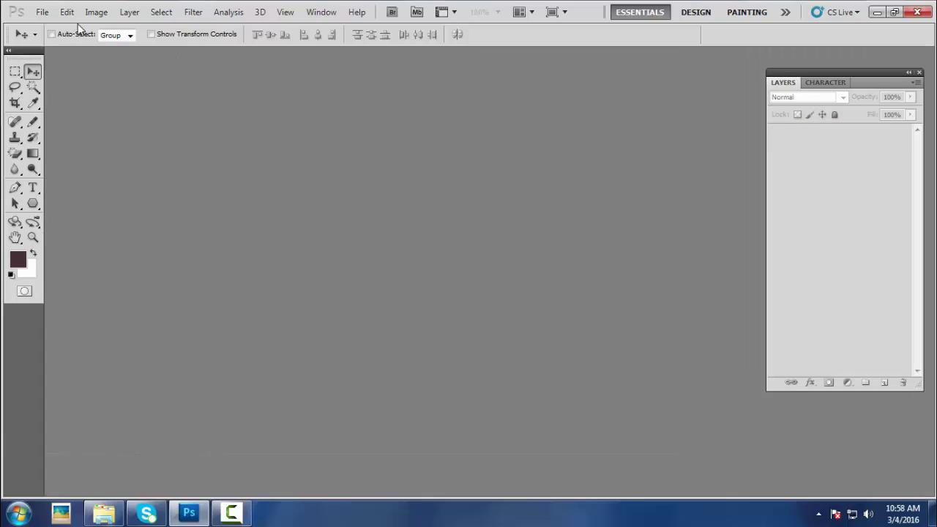
click(42, 12)
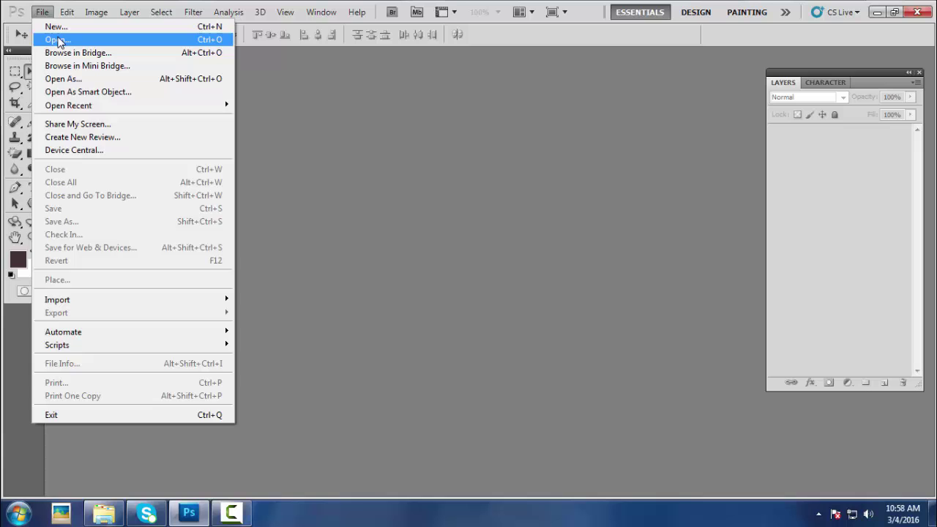
click(57, 40)
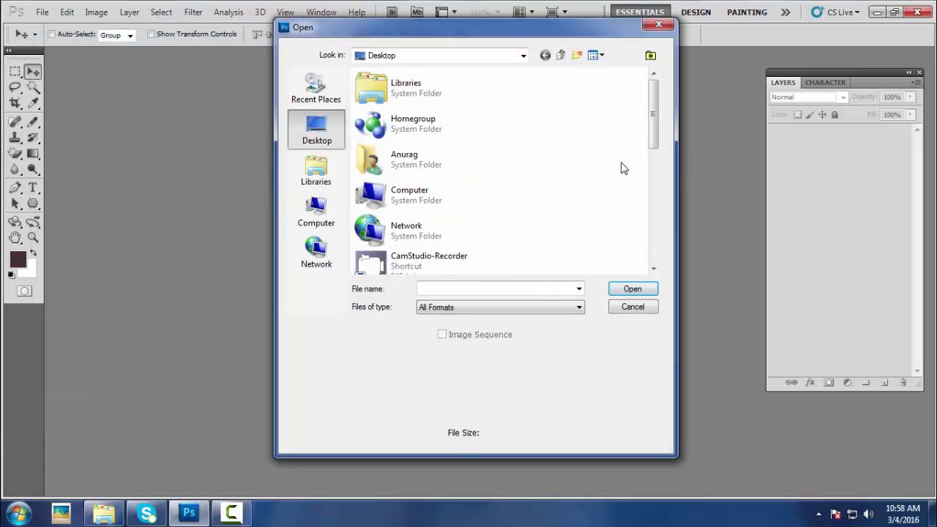
scroll(615, 169, down, 3)
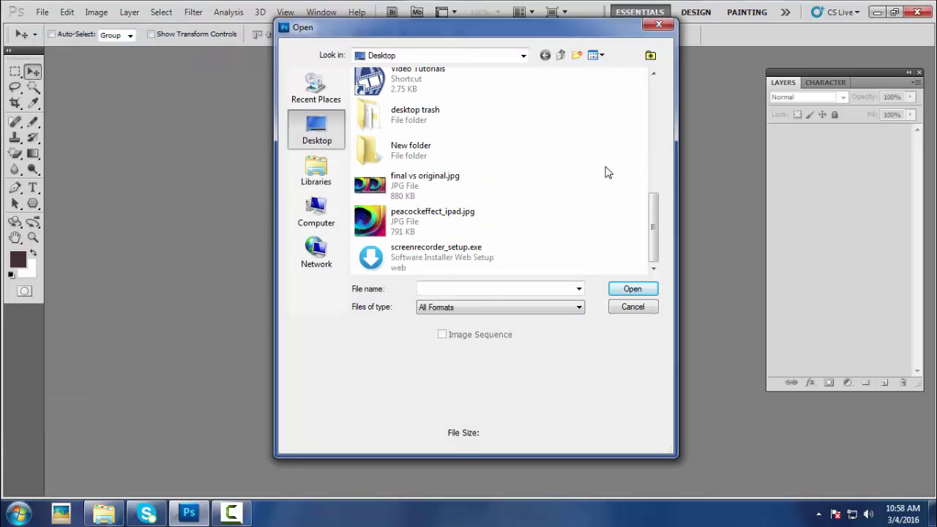
double_click(454, 228)
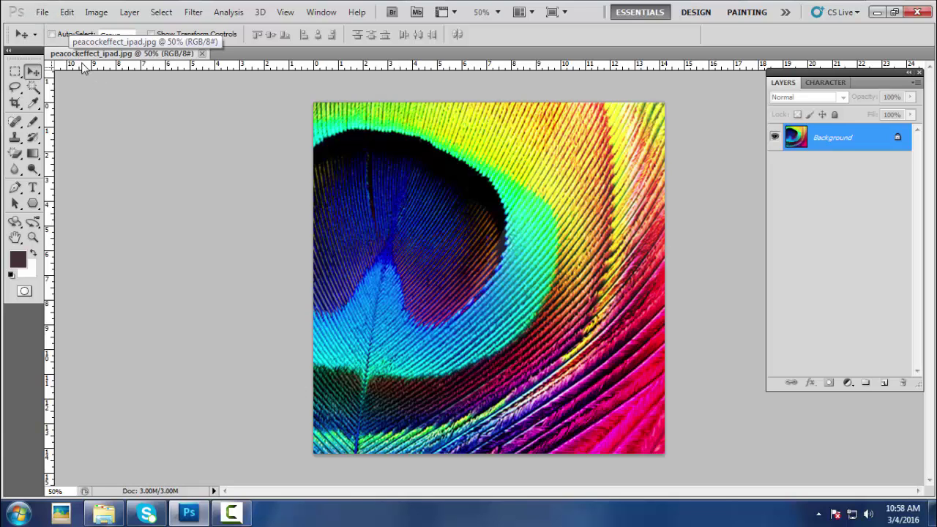
click(96, 12)
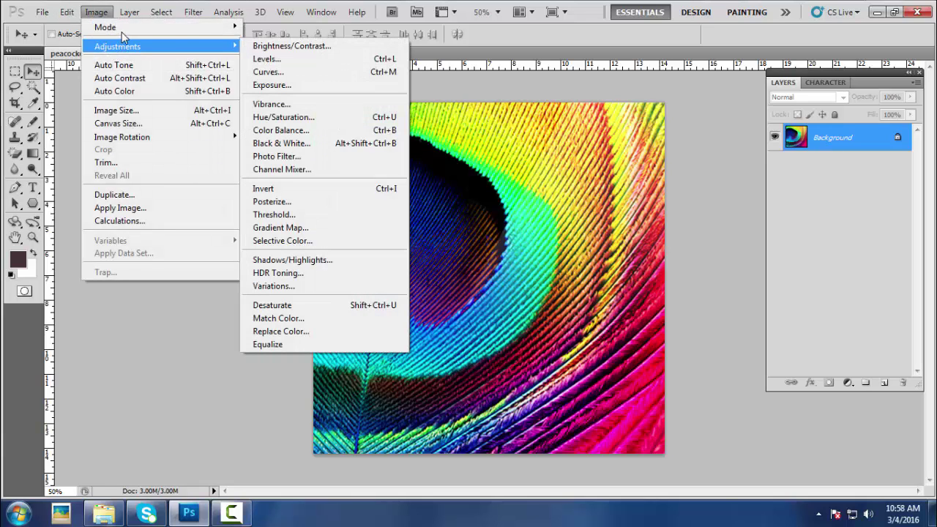
mouse_move(121, 31)
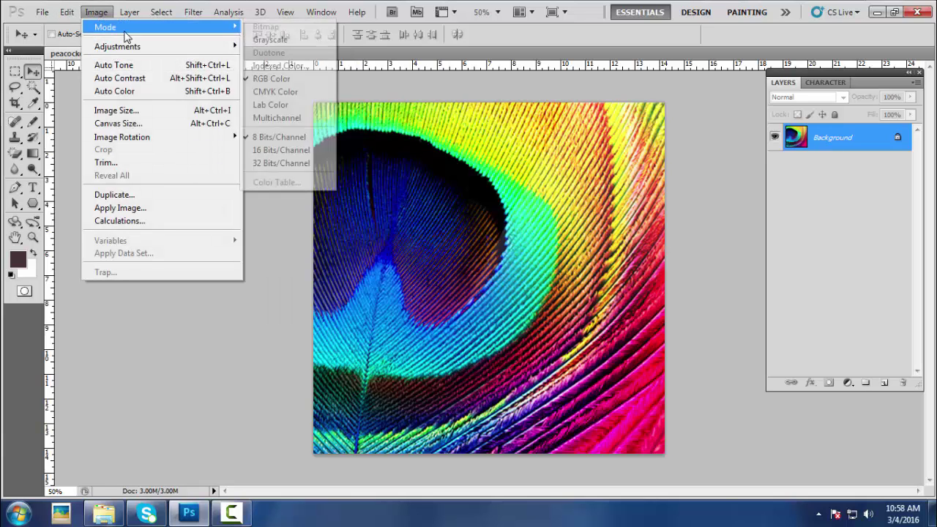
click(263, 79)
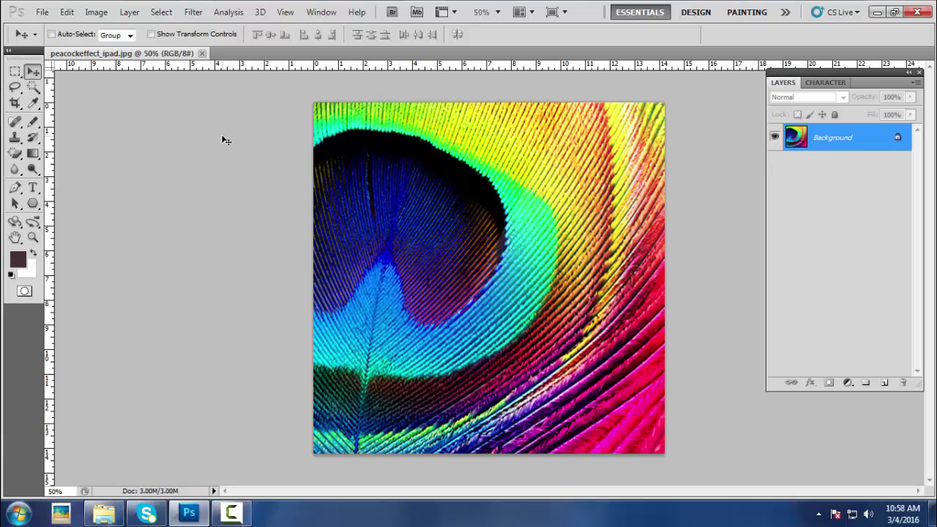
scroll(222, 142, down, 3)
scroll(220, 142, up, 1)
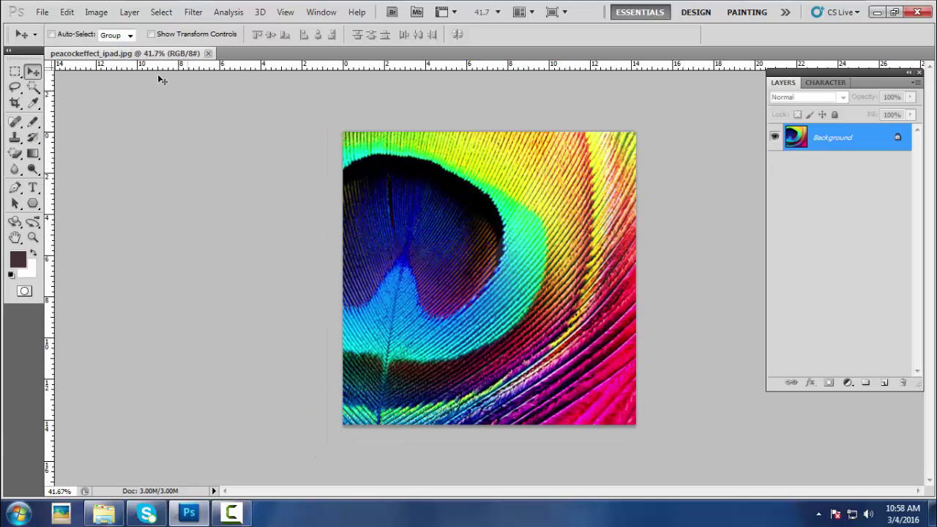
click(99, 13)
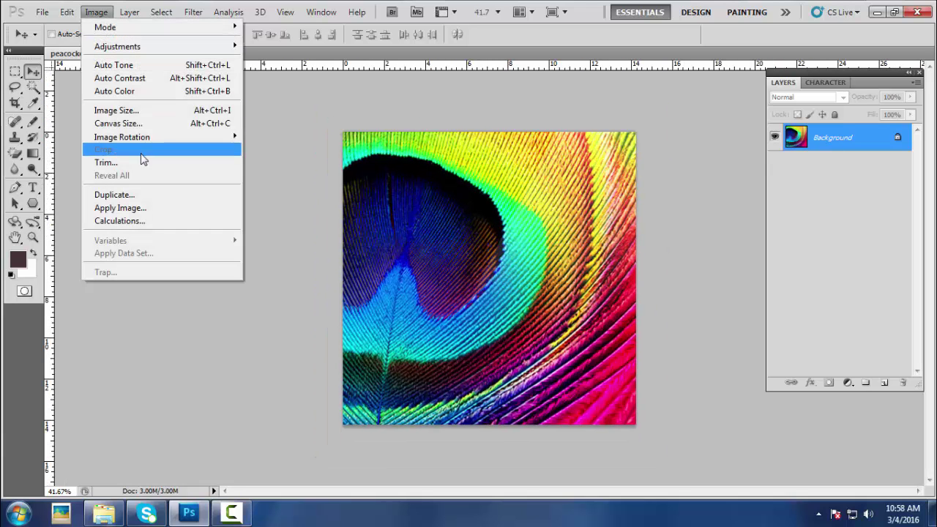
click(124, 109)
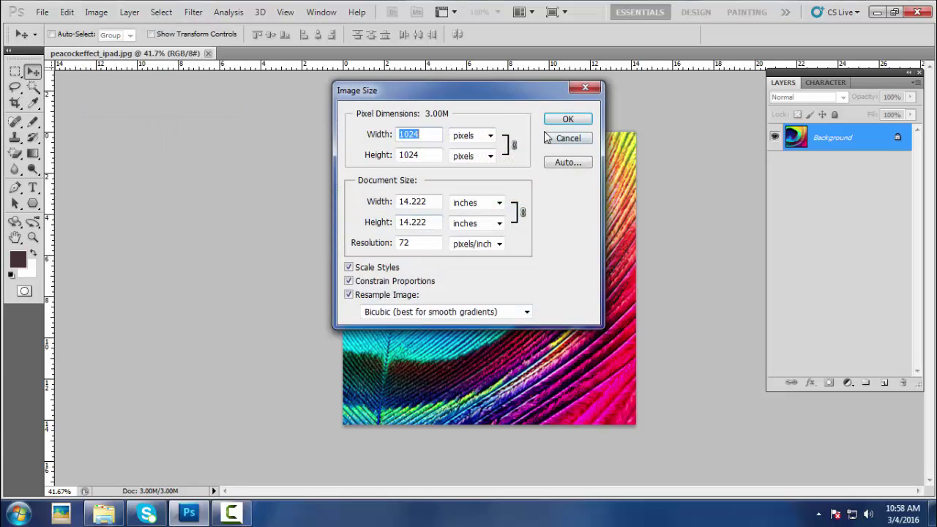
click(570, 139)
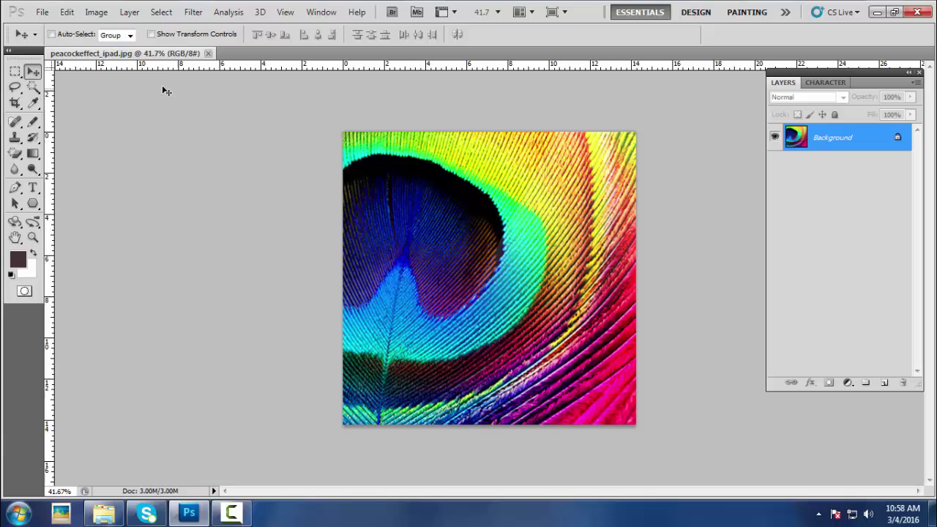
- Open Image > Mode > Indexed Color and select the 256 colour count
click(93, 17)
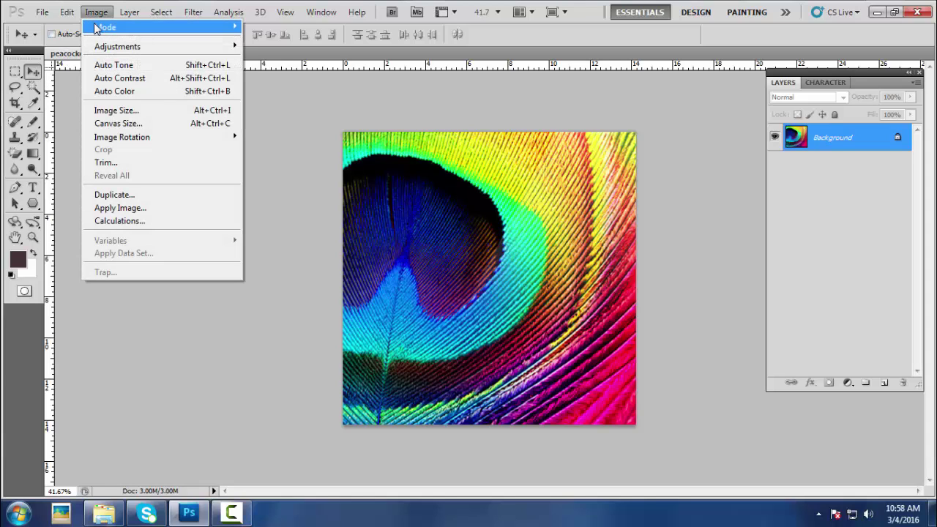
mouse_move(97, 27)
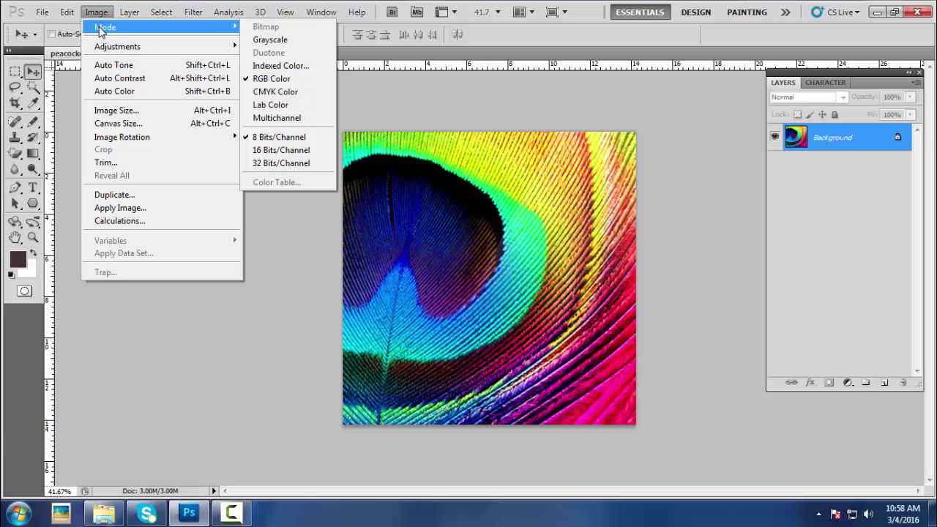
click(269, 69)
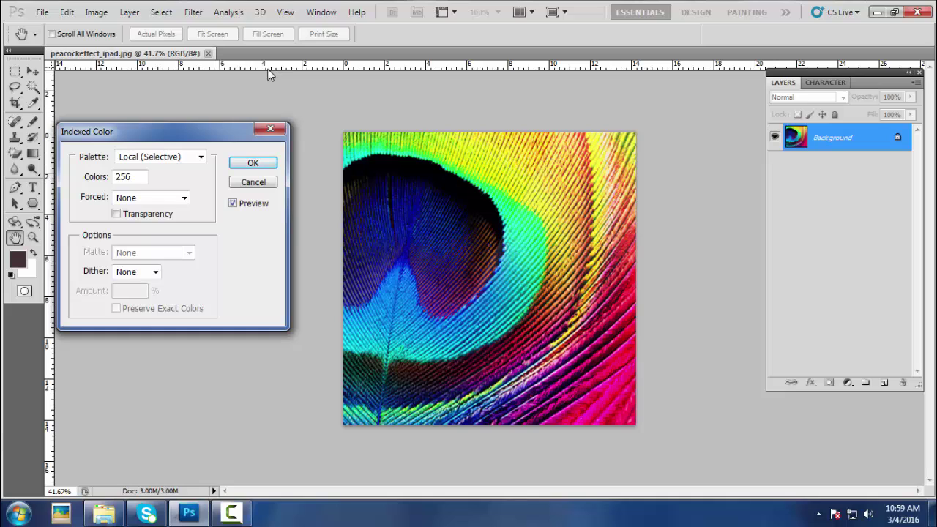
drag(162, 134, 225, 129)
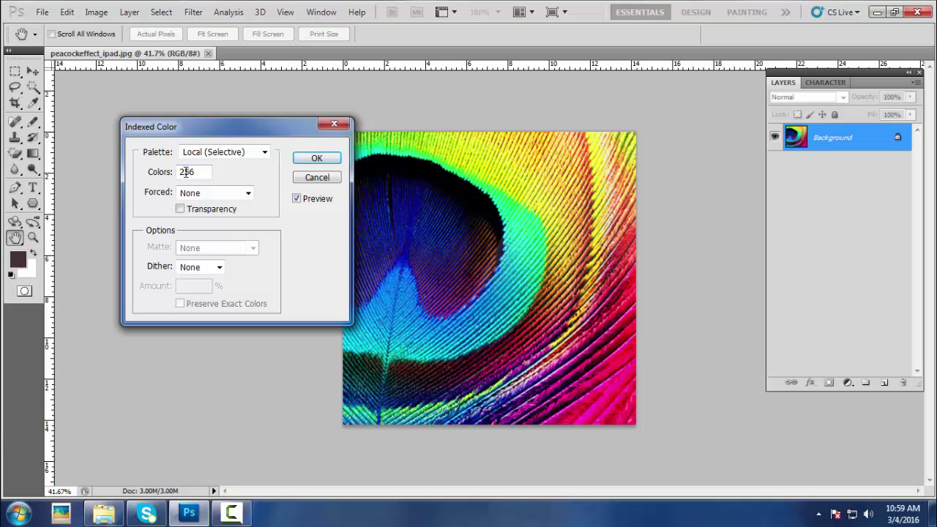
drag(202, 171, 165, 172)
- Switch the palette to Custom and accept its 256-colour table
click(225, 158)
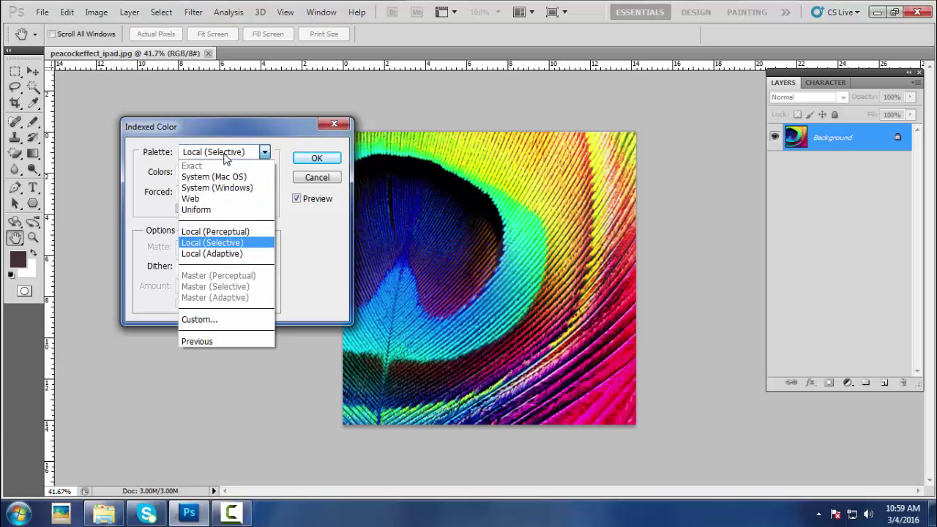
click(232, 320)
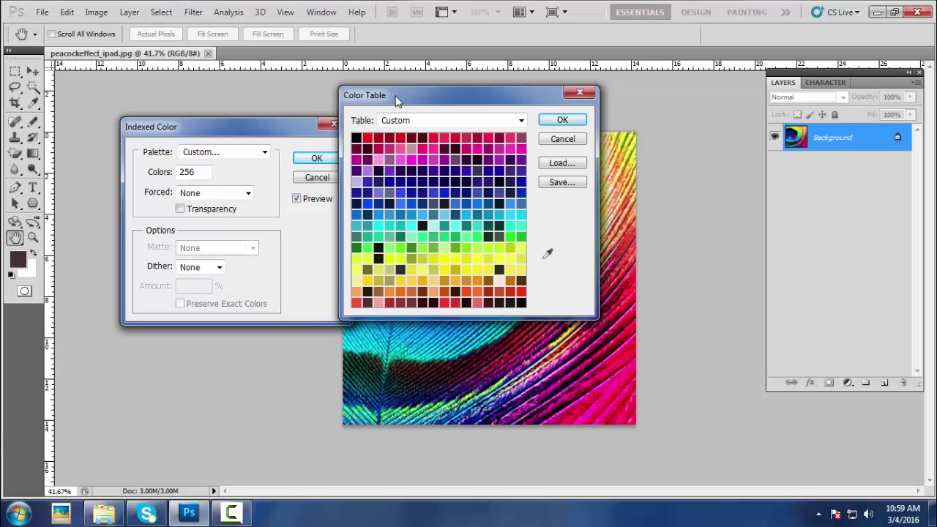
drag(395, 99, 436, 122)
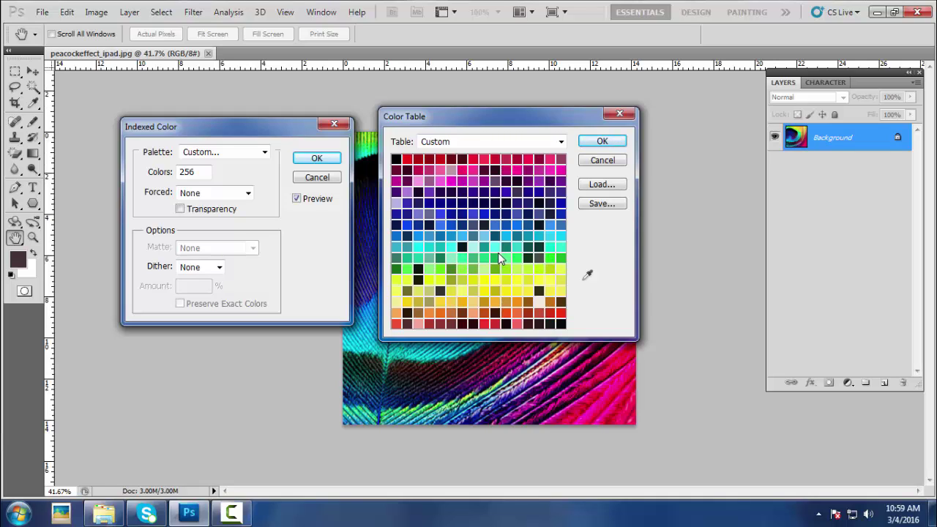
click(602, 140)
click(218, 154)
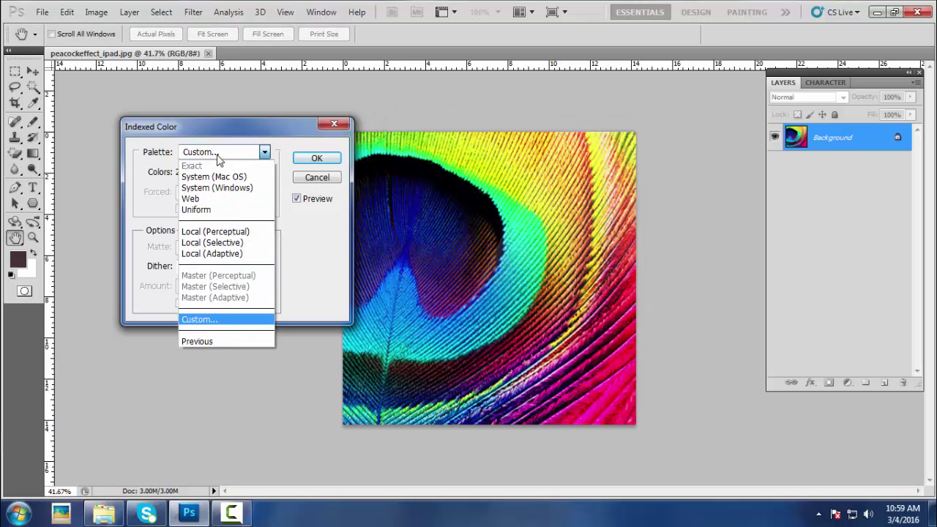
- Set the palette back to Local (Selective) with Colors set to 6
click(228, 241)
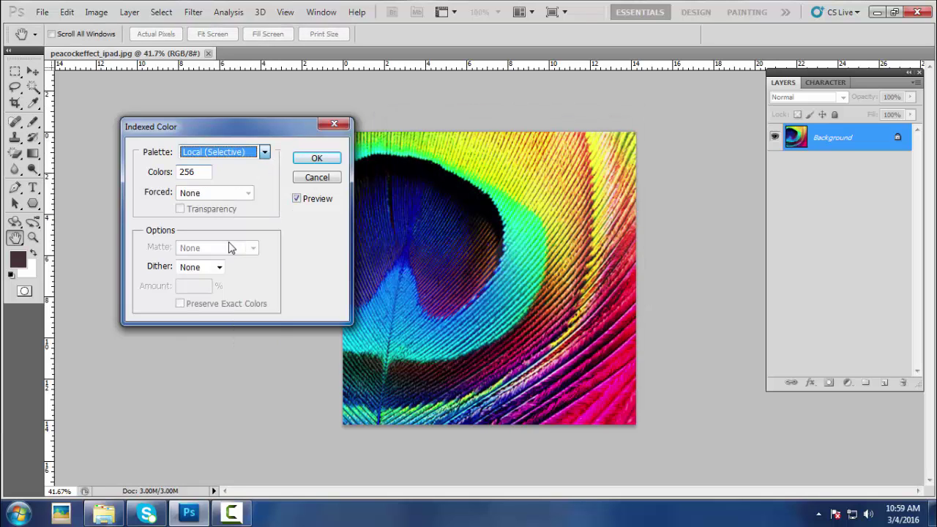
double_click(201, 171)
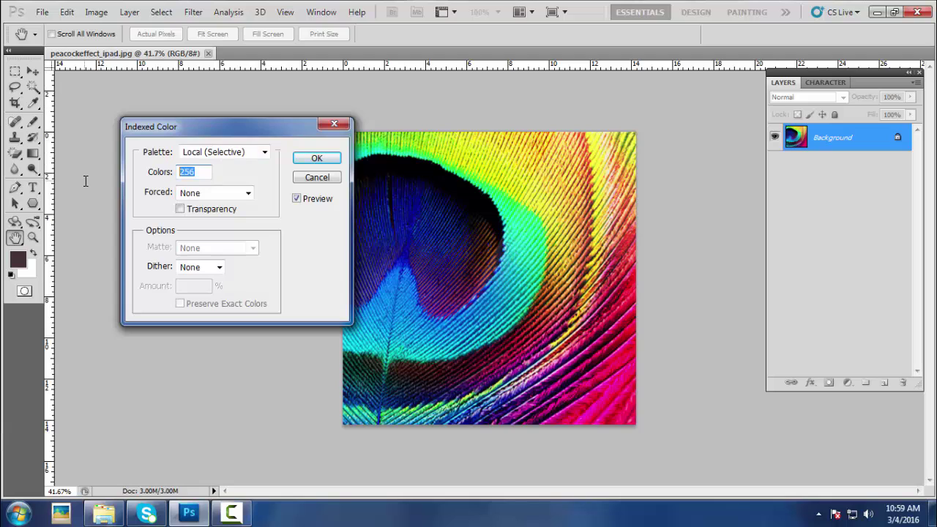
text(6)
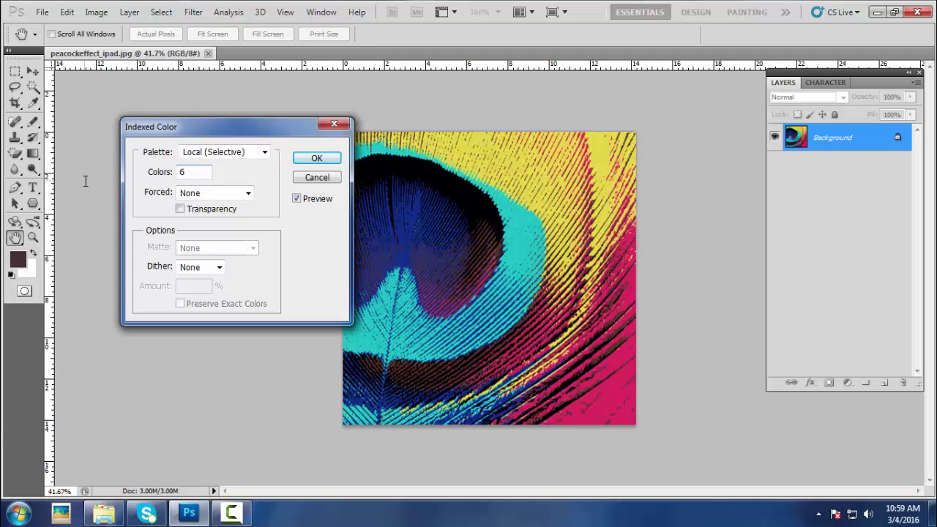
drag(241, 130, 224, 168)
key(Up)
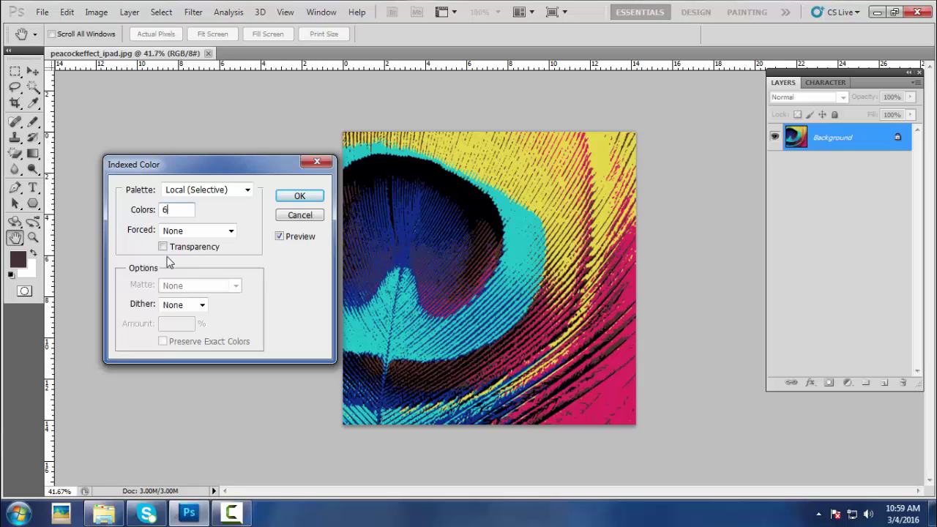
- Accept the six-swatch Custom colour table and confirm the Indexed Color conversion
click(192, 192)
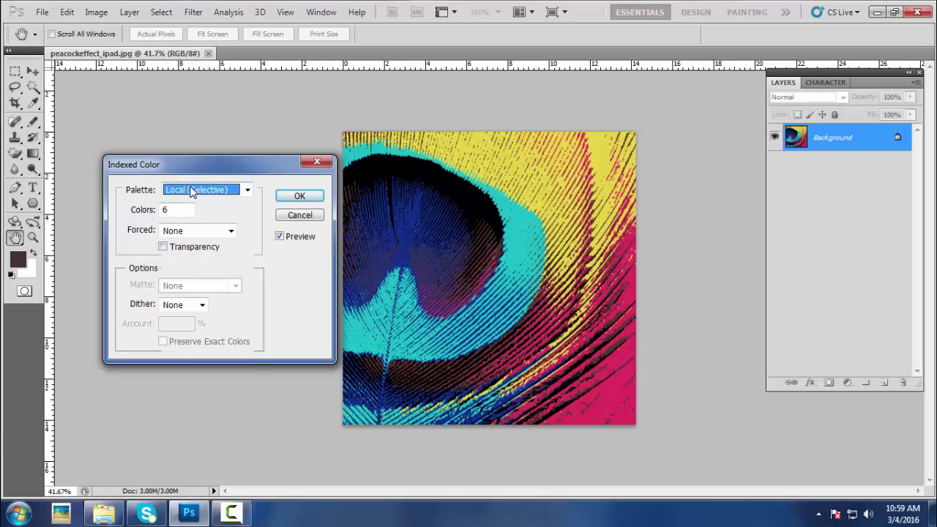
click(210, 359)
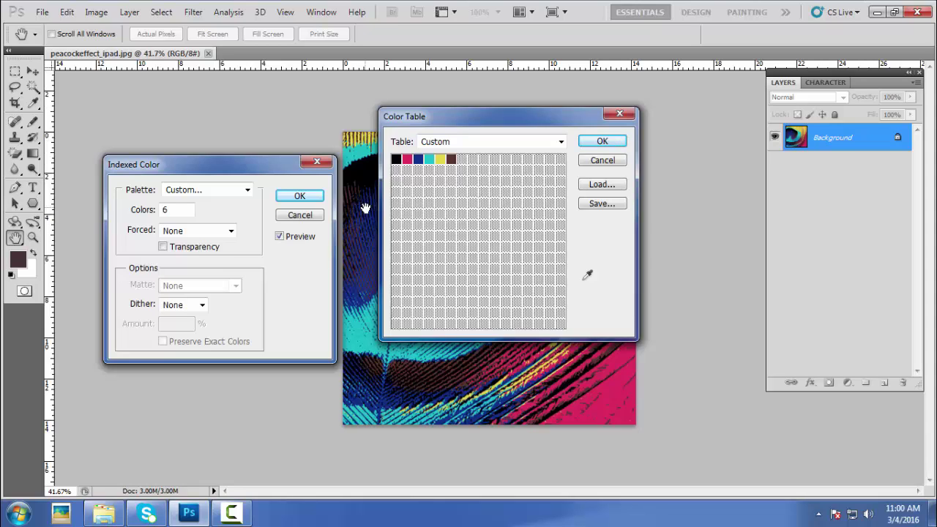
click(598, 143)
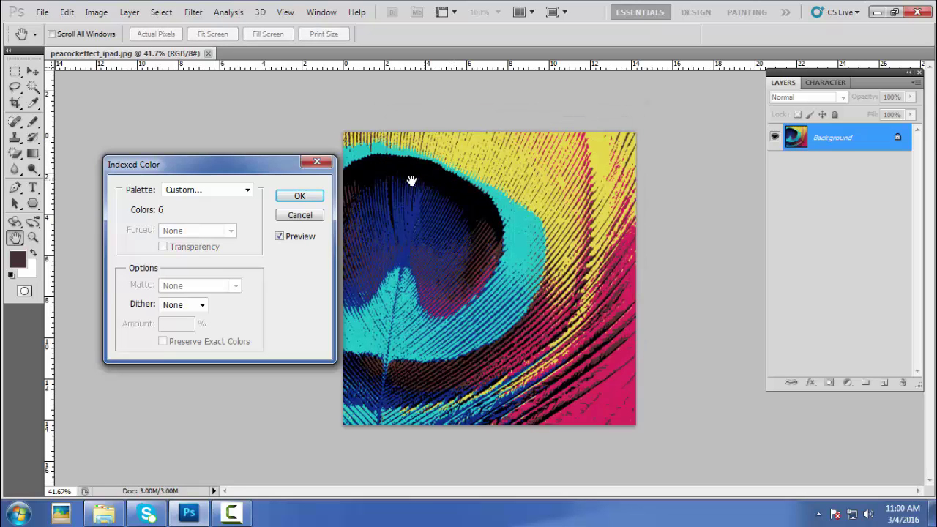
click(299, 198)
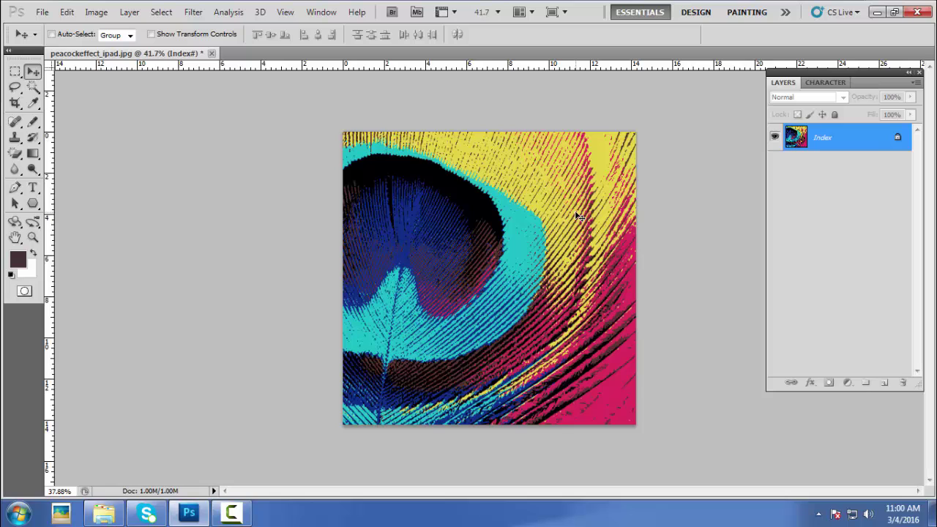
scroll(579, 217, down, 1)
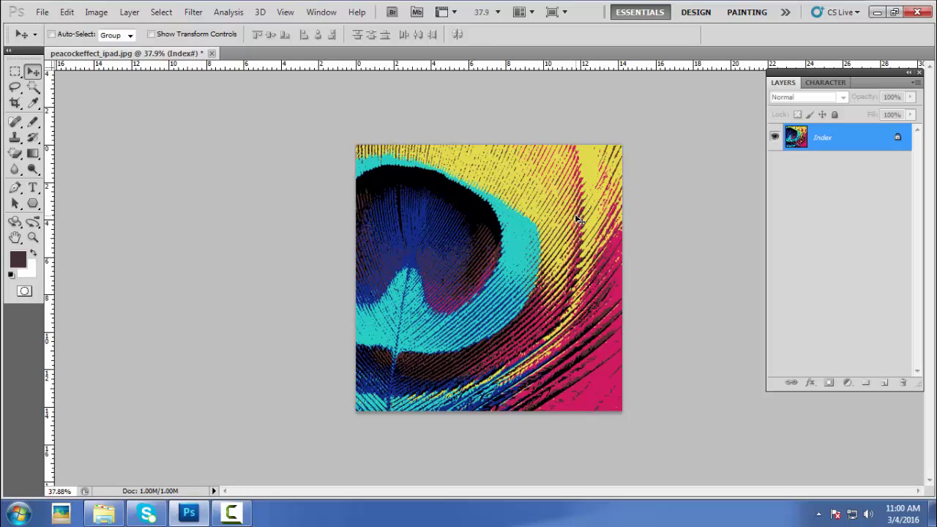
scroll(578, 217, up, 2)
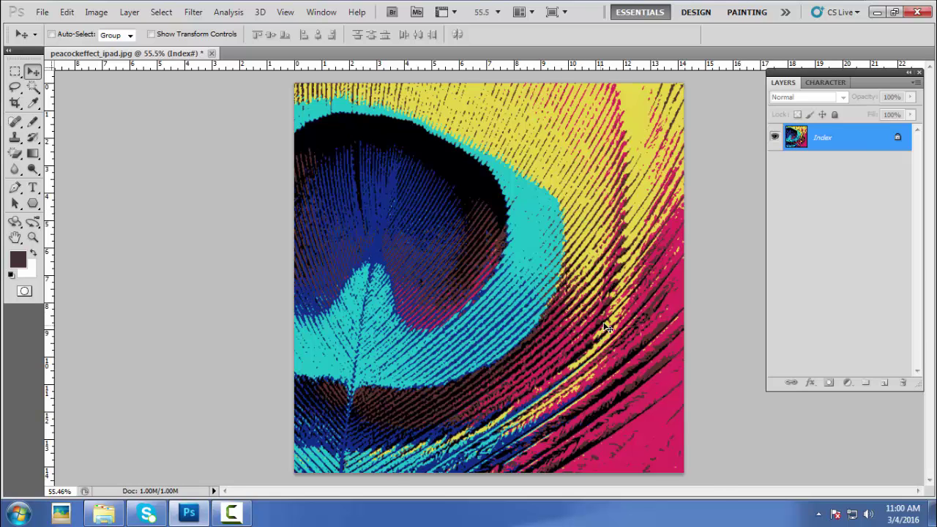
scroll(600, 296, up, 2)
scroll(602, 298, up, 3)
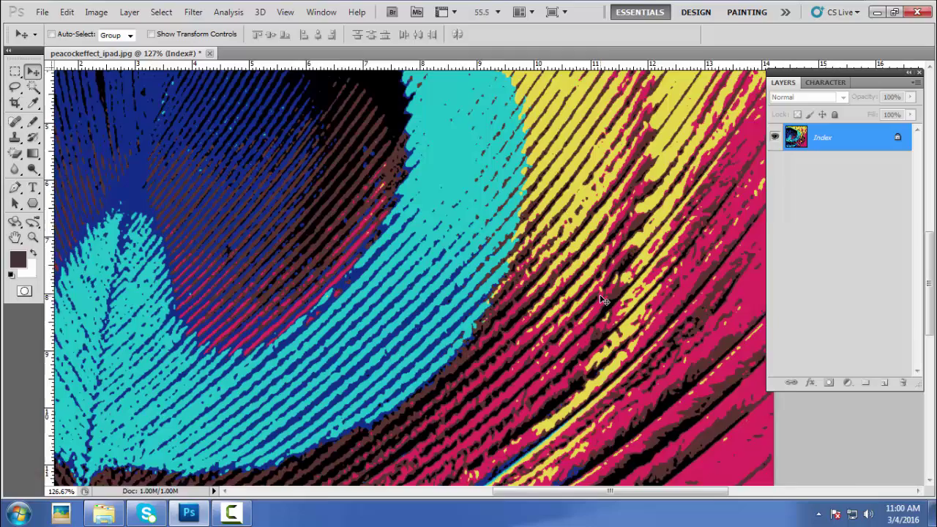
scroll(638, 286, up, 1)
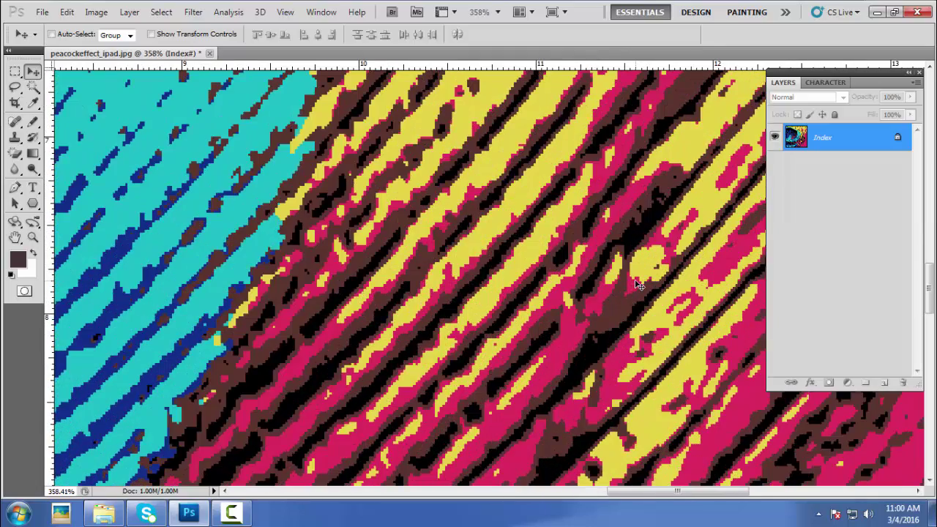
scroll(638, 286, down, 2)
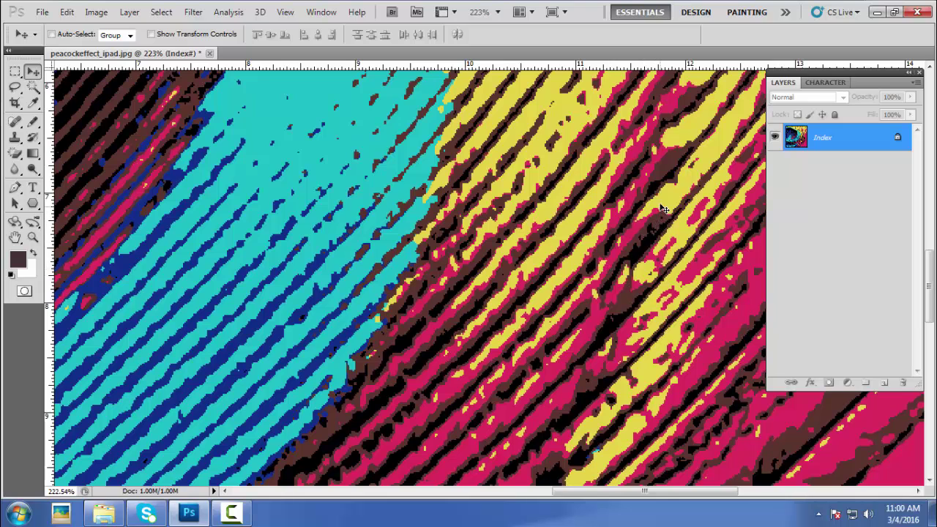
scroll(657, 199, up, 1)
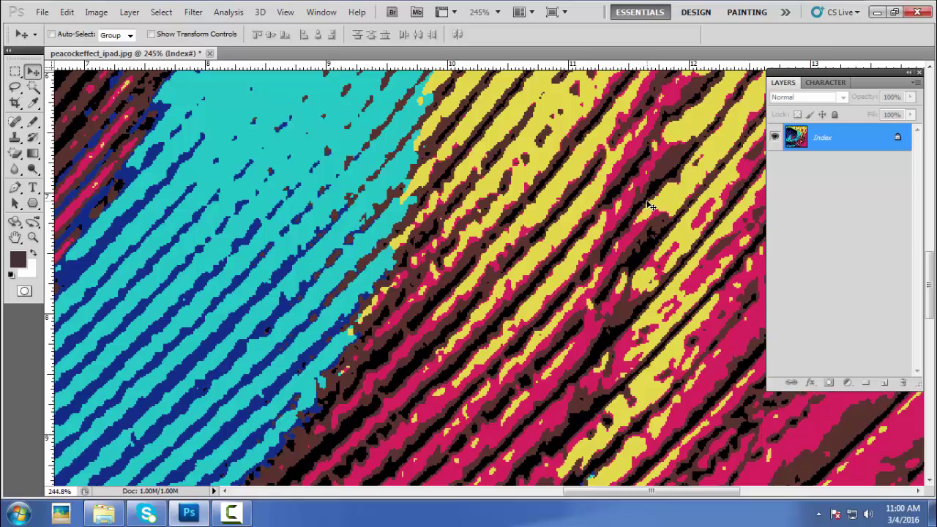
scroll(640, 215, down, 2)
scroll(641, 214, down, 5)
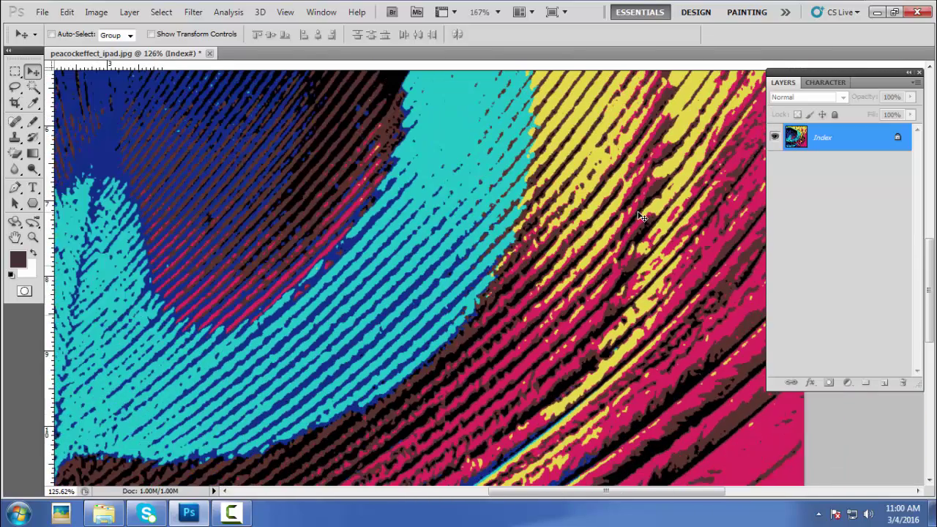
scroll(641, 218, down, 2)
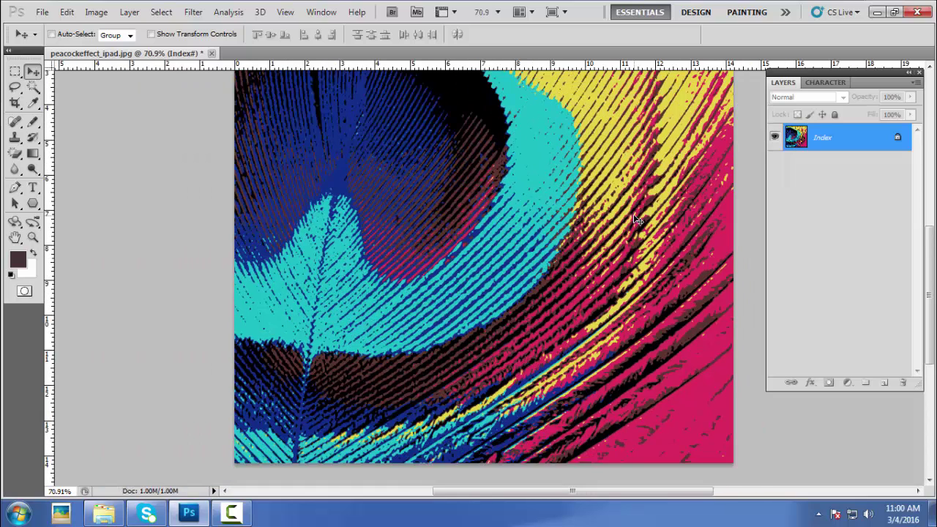
- Switch the six-colour feather image to RGB Color mode, 8 bits per channel
click(88, 17)
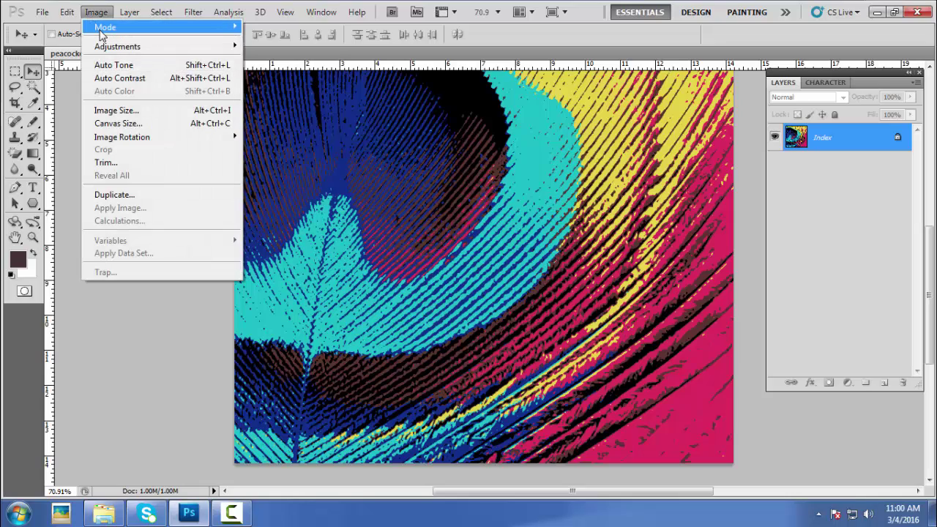
mouse_move(102, 26)
click(275, 82)
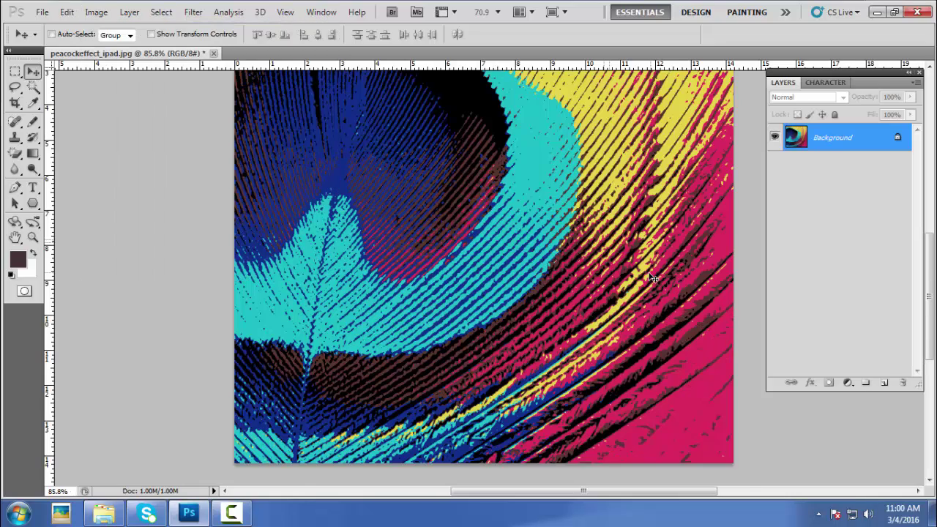
scroll(679, 269, up, 4)
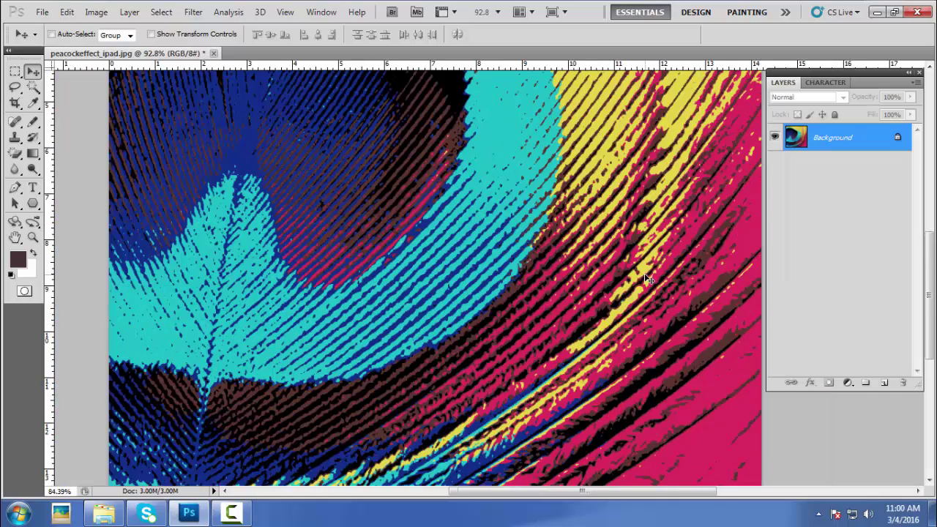
scroll(647, 278, down, 3)
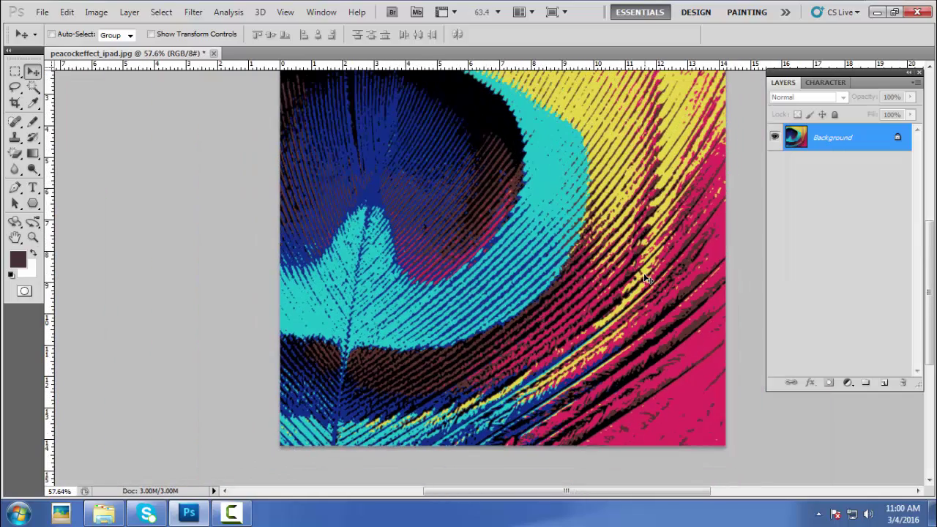